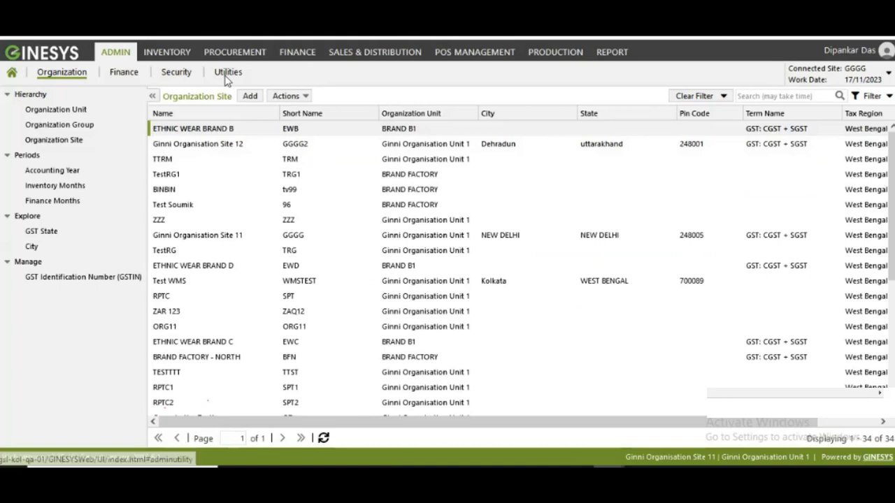
pyautogui.click(226, 72)
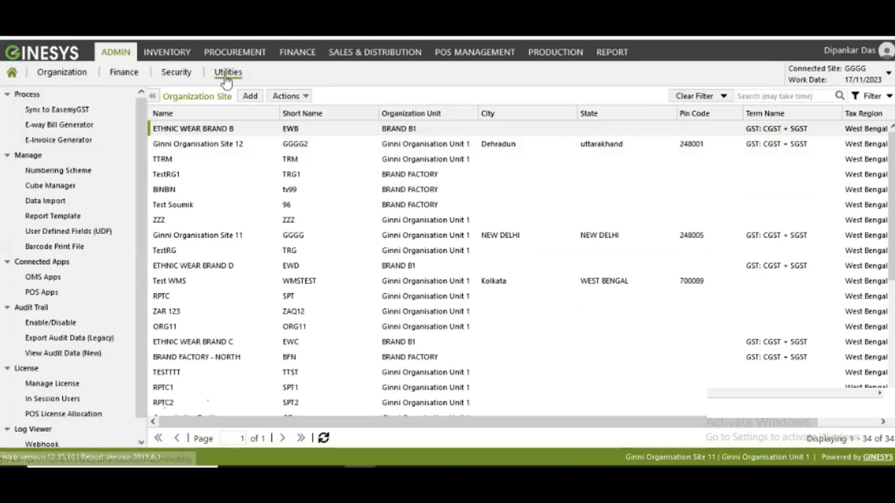
pyautogui.click(68, 140)
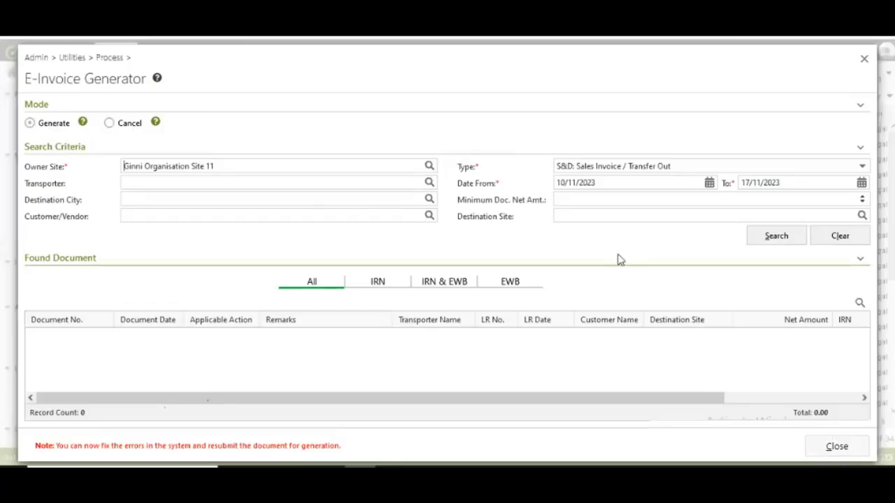
pyautogui.click(777, 235)
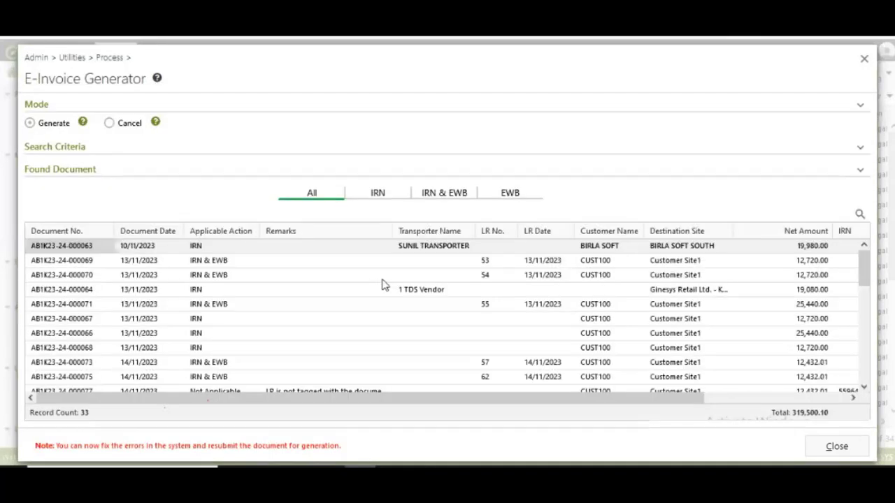
pyautogui.click(384, 194)
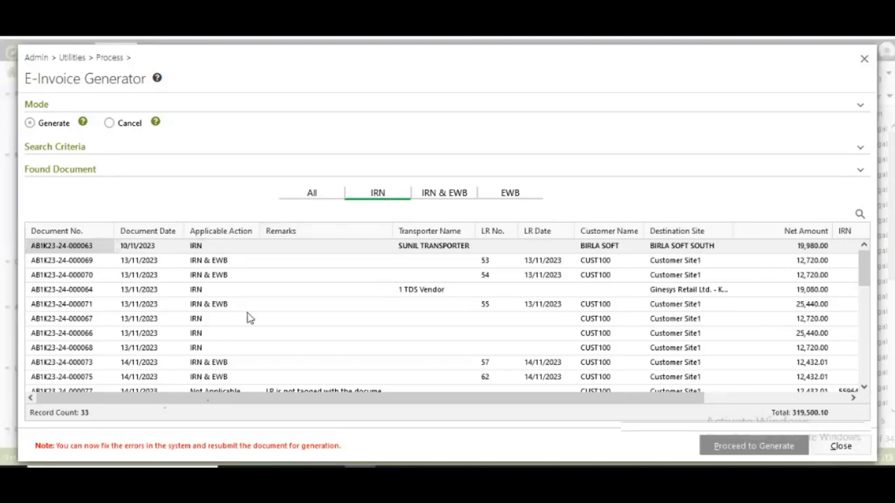
pyautogui.scroll(-1, 254, 314)
pyautogui.scroll(1, 254, 313)
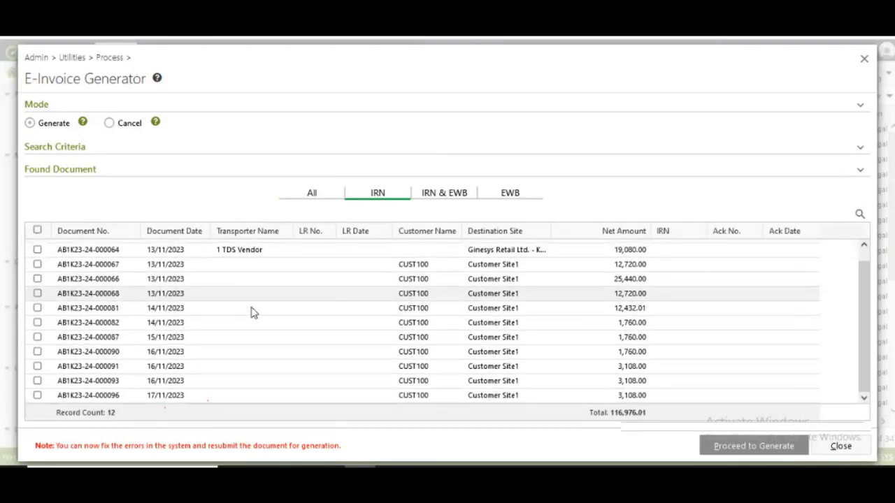
pyautogui.click(38, 396)
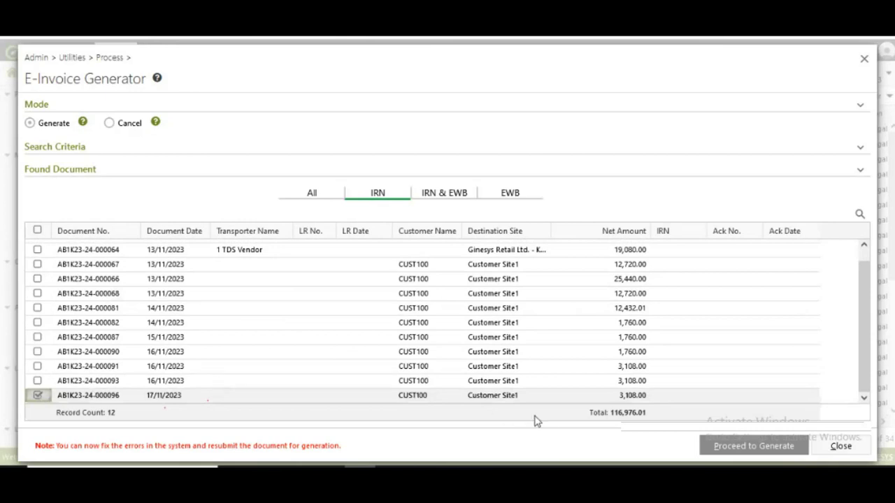
pyautogui.click(747, 451)
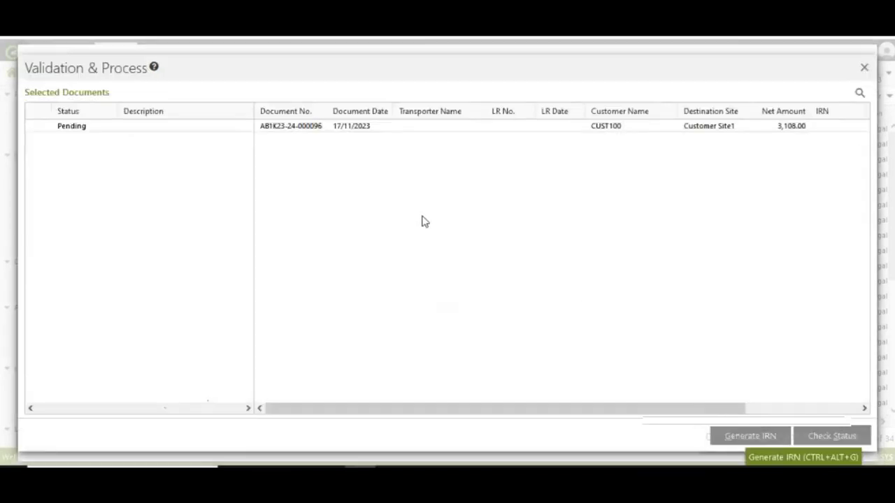
pyautogui.click(752, 438)
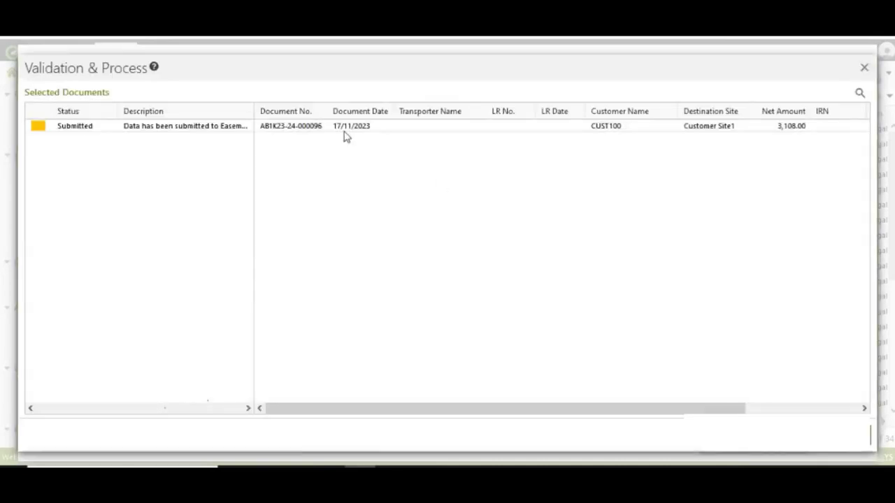
pyautogui.moveTo(253, 110); pyautogui.dragTo(468, 152)
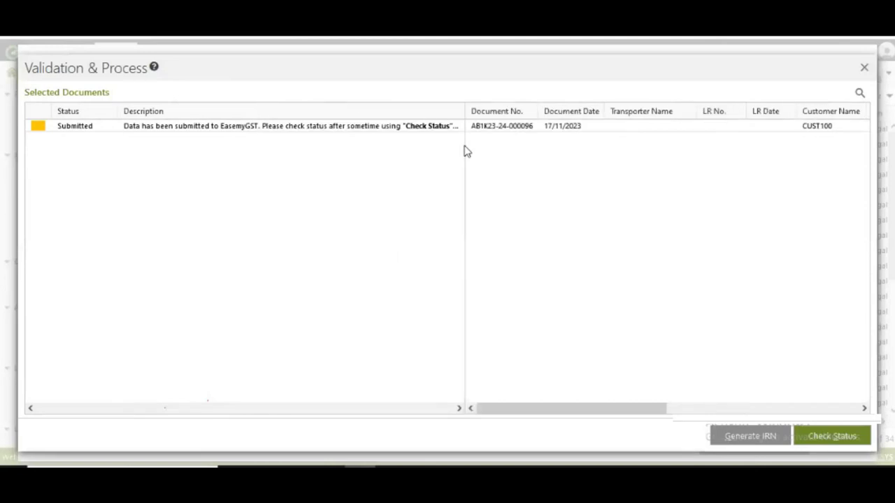
pyautogui.click(837, 435)
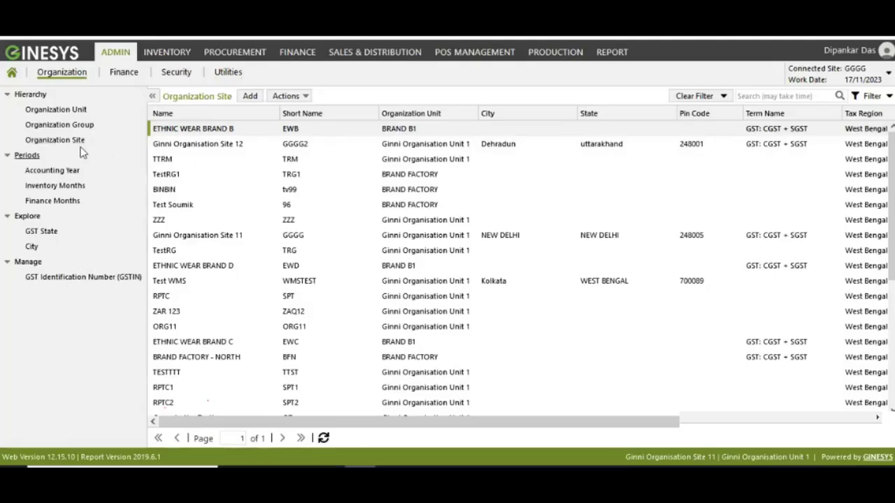
# - Change Ginni Organisation Site 11's PIN code from 248005 to 110001 and save the site
pyautogui.click(218, 238)
pyautogui.doubleClick(218, 238)
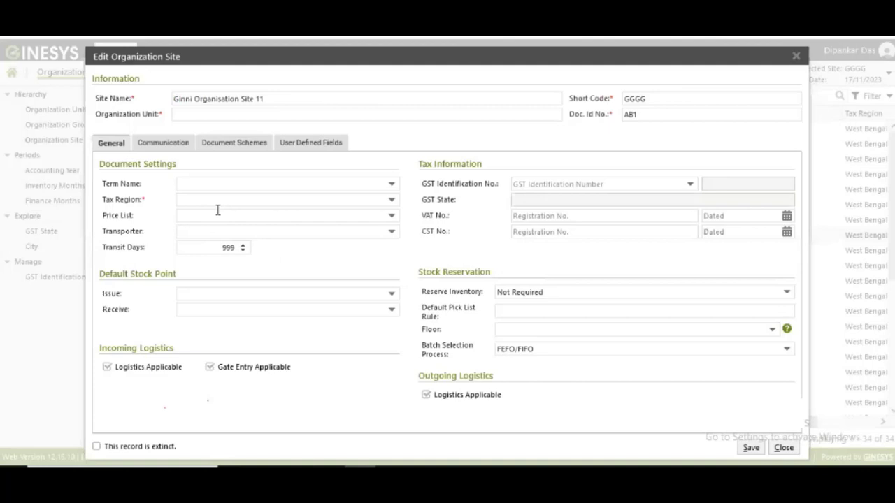
pyautogui.click(168, 145)
pyautogui.doubleClick(190, 269)
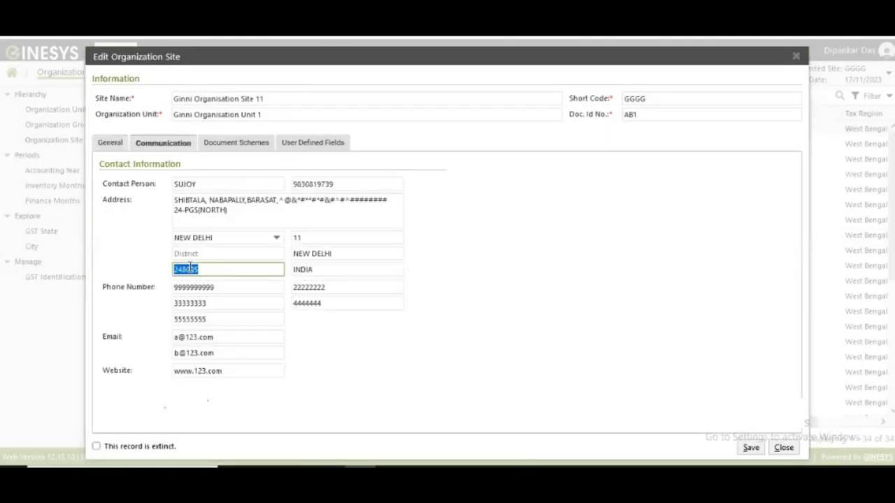
pyautogui.write('110001')
pyautogui.click(751, 447)
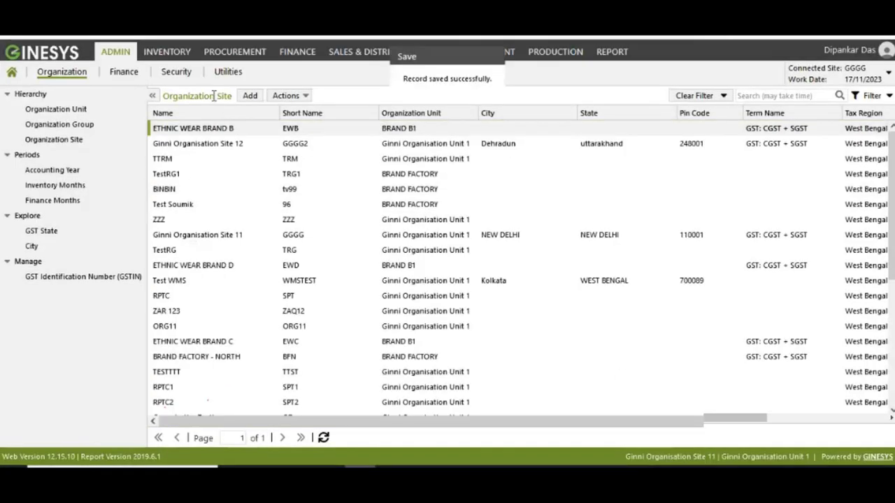
pyautogui.click(228, 71)
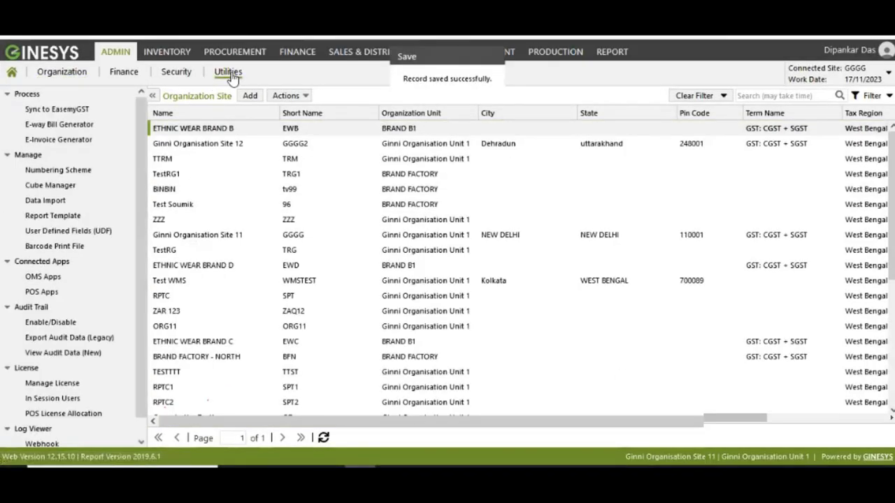
pyautogui.click(75, 140)
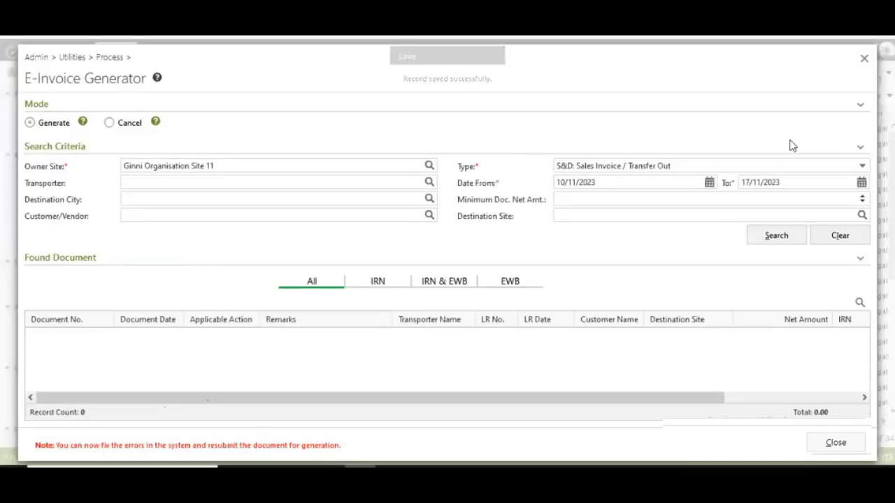
pyautogui.click(782, 238)
pyautogui.click(370, 197)
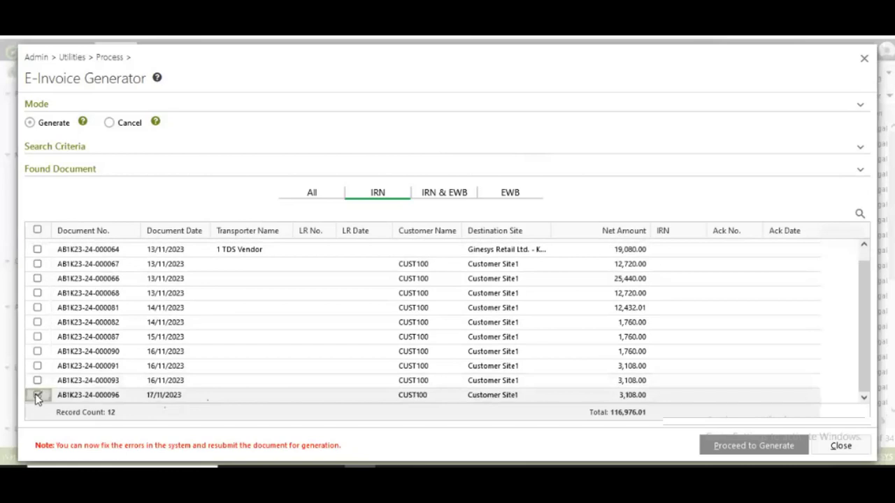
pyautogui.click(39, 396)
pyautogui.click(754, 446)
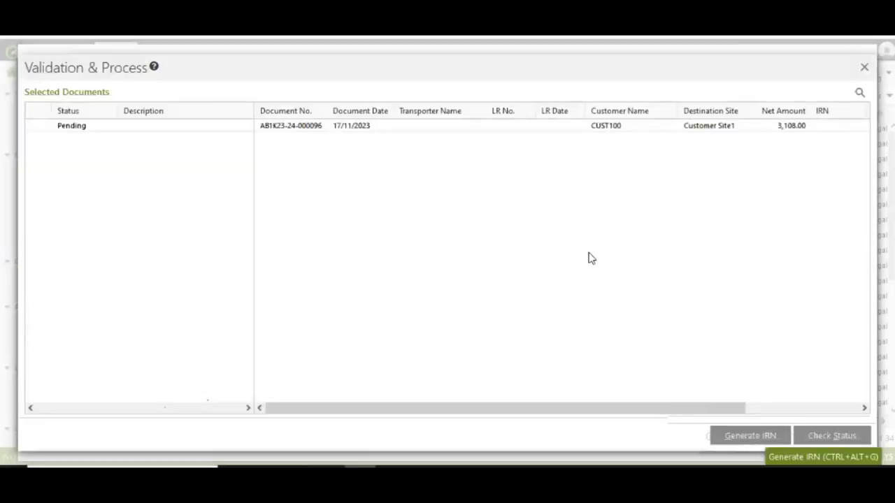
pyautogui.click(750, 436)
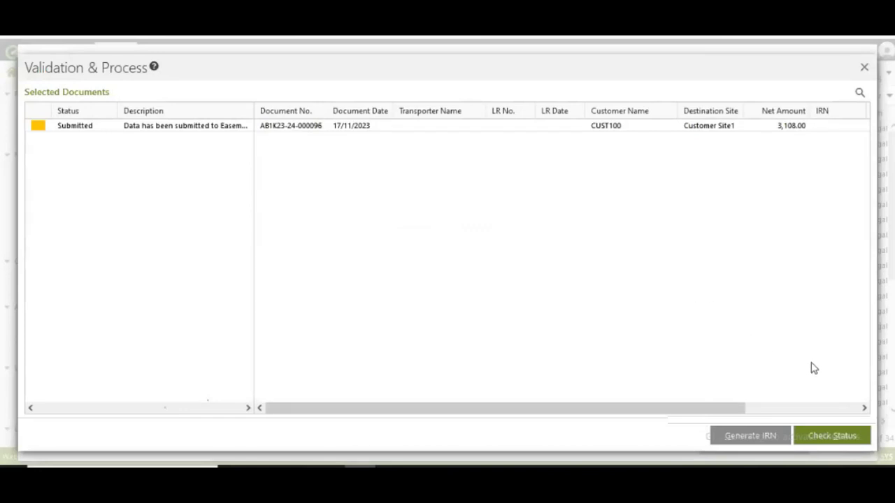
pyautogui.click(835, 437)
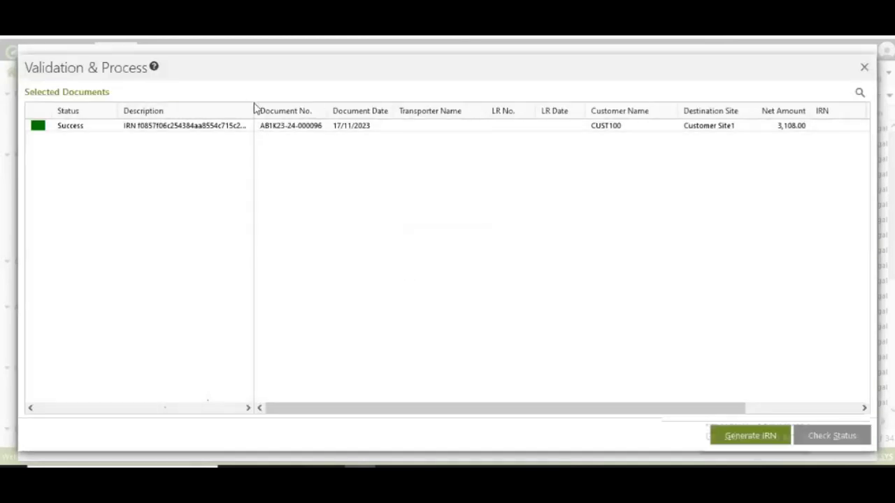
pyautogui.doubleClick(256, 110)
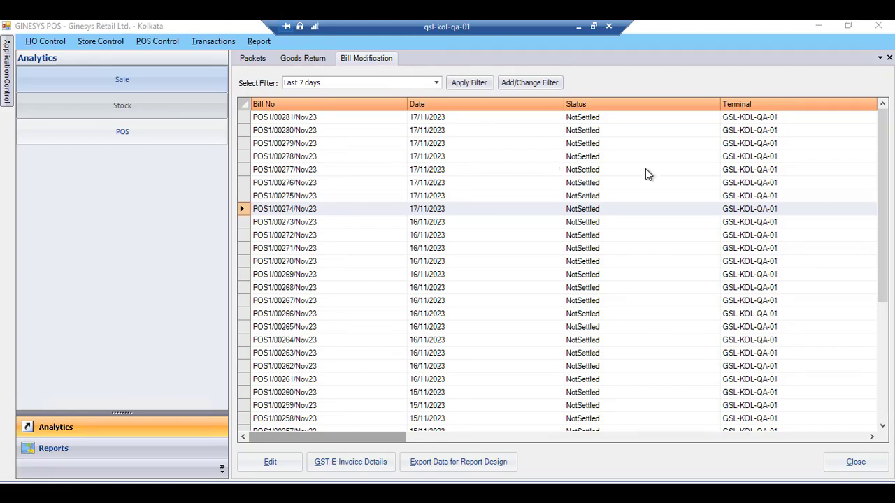
# - Scroll the Goods Return list right to the IRN, AckNo and AckDateTime columns
pyautogui.click(389, 439)
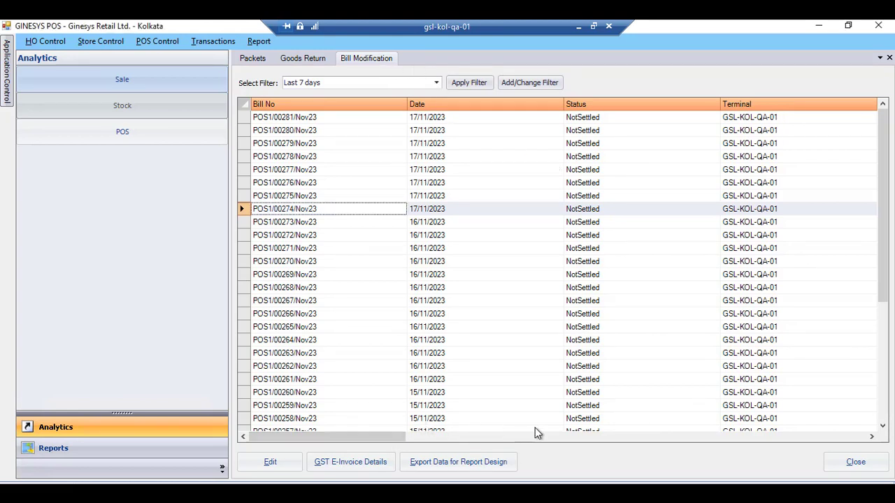
pyautogui.moveTo(392, 443); pyautogui.dragTo(840, 423)
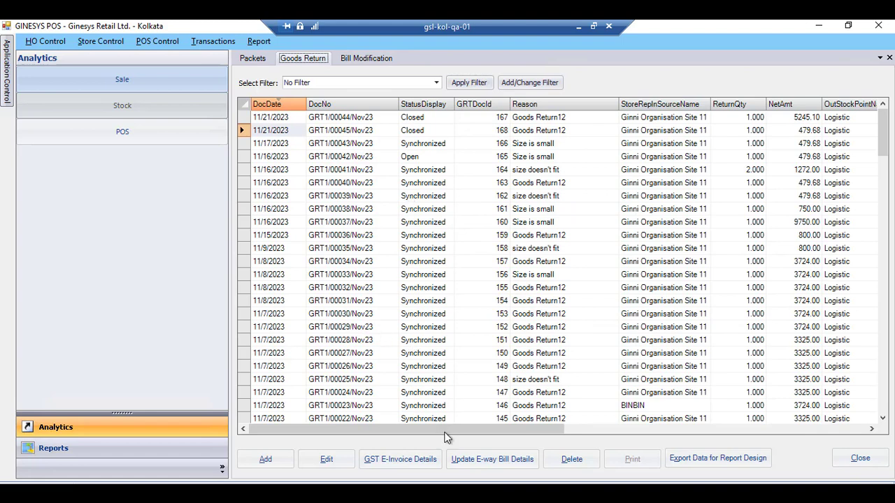
pyautogui.moveTo(443, 432); pyautogui.dragTo(843, 436)
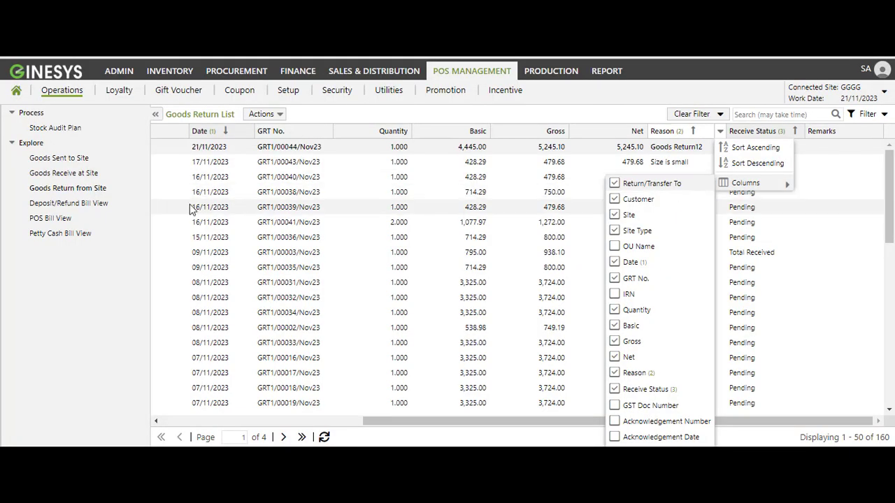
# - Show the IRN, Acknowledgement Number and Acknowledgement Date columns in the Goods Return List
pyautogui.click(616, 295)
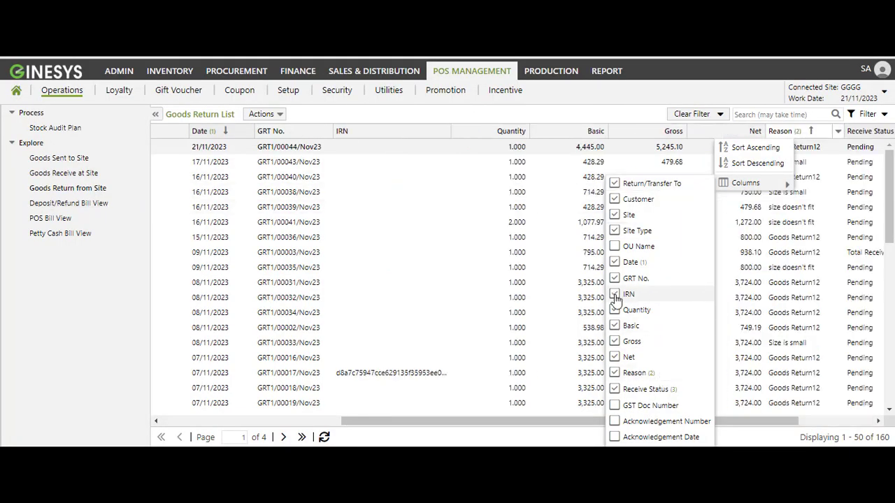
pyautogui.click(614, 422)
pyautogui.click(614, 437)
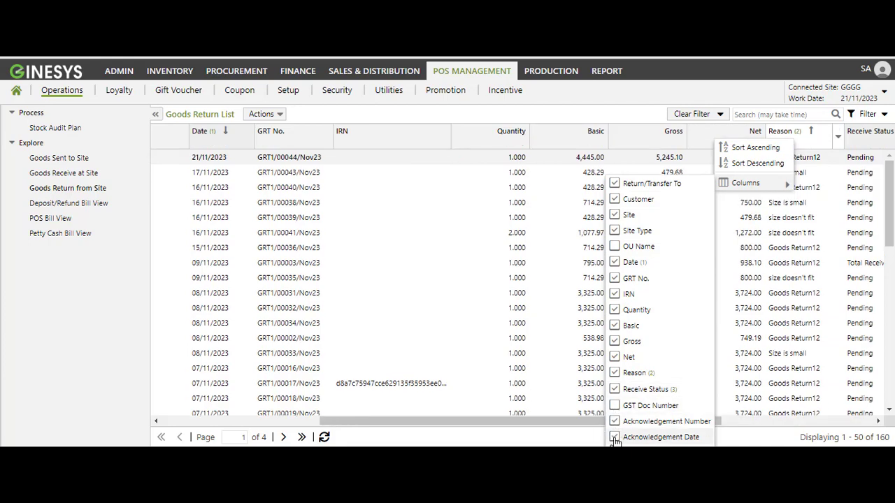
pyautogui.click(576, 422)
pyautogui.moveTo(576, 422); pyautogui.dragTo(732, 412)
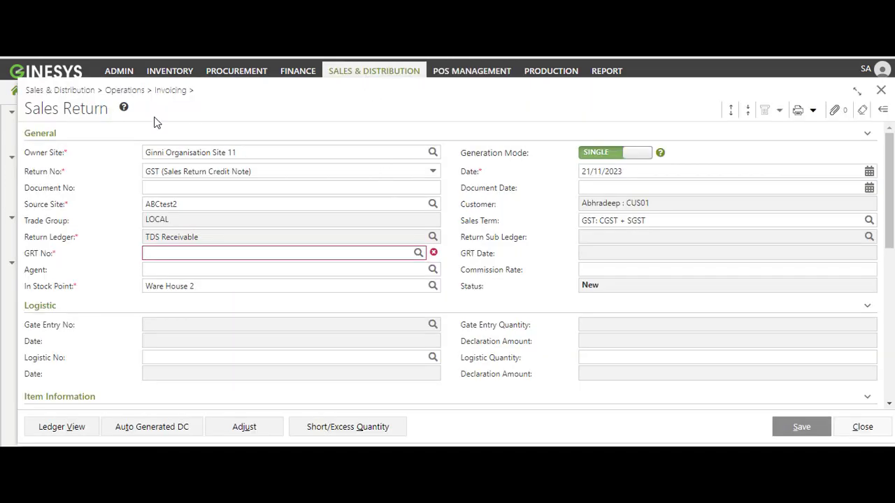
# - Look up GRT numbers on the new Sales Return, finding no goods returns available
pyautogui.click(418, 253)
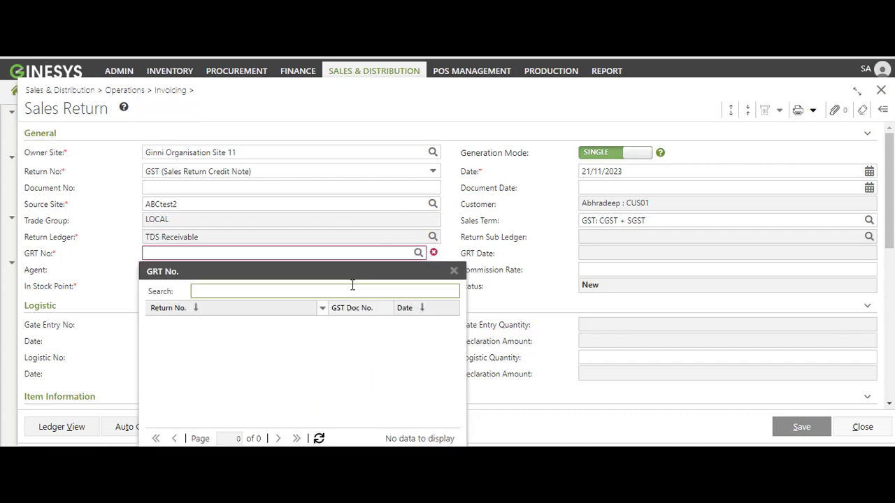